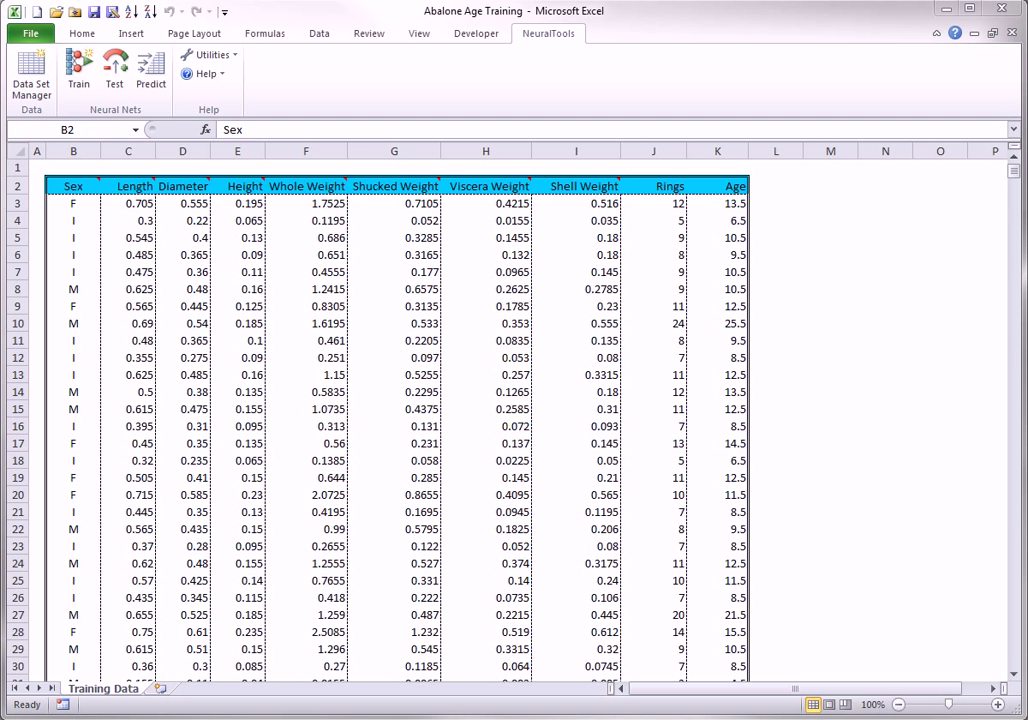
Open the neural net training setup and dismiss it without training
click(80, 66)
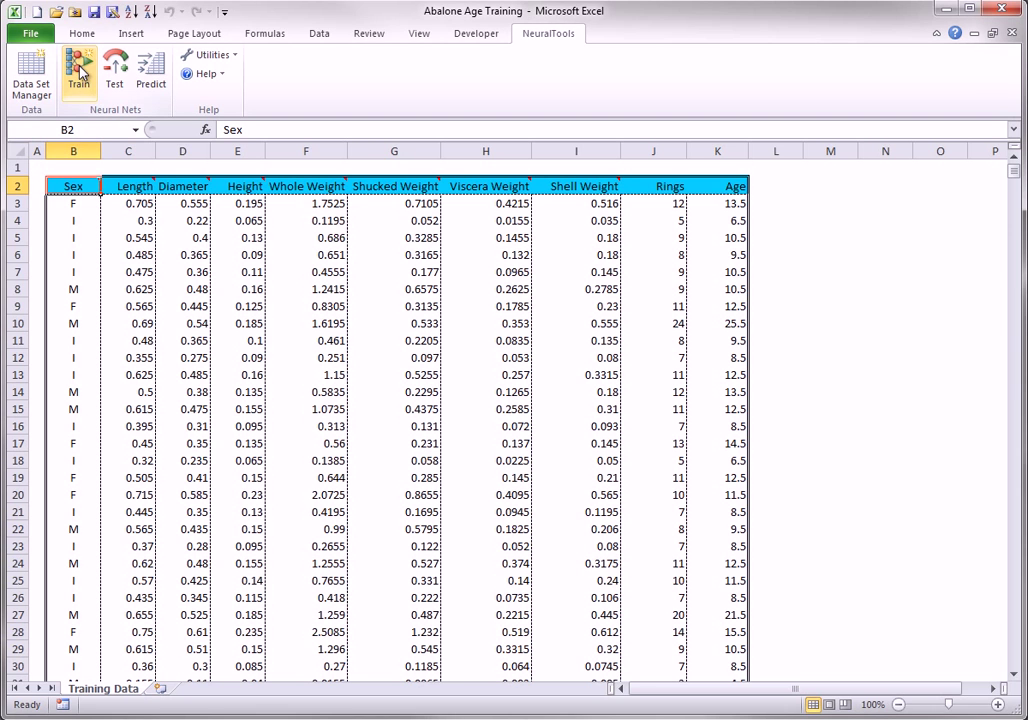
click(322, 325)
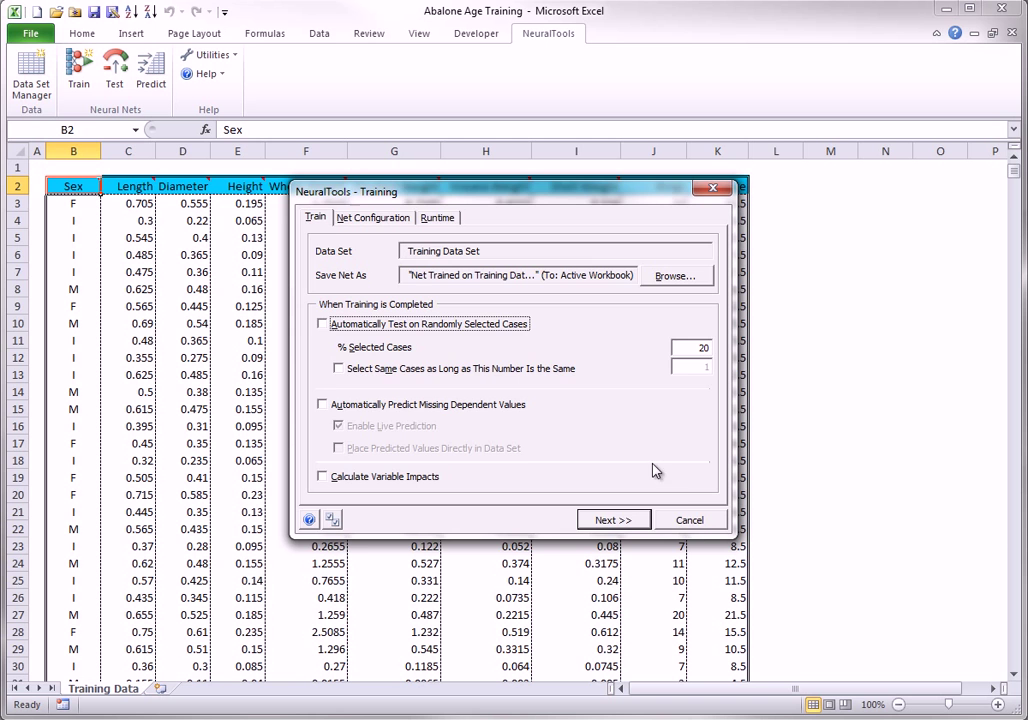
click(694, 528)
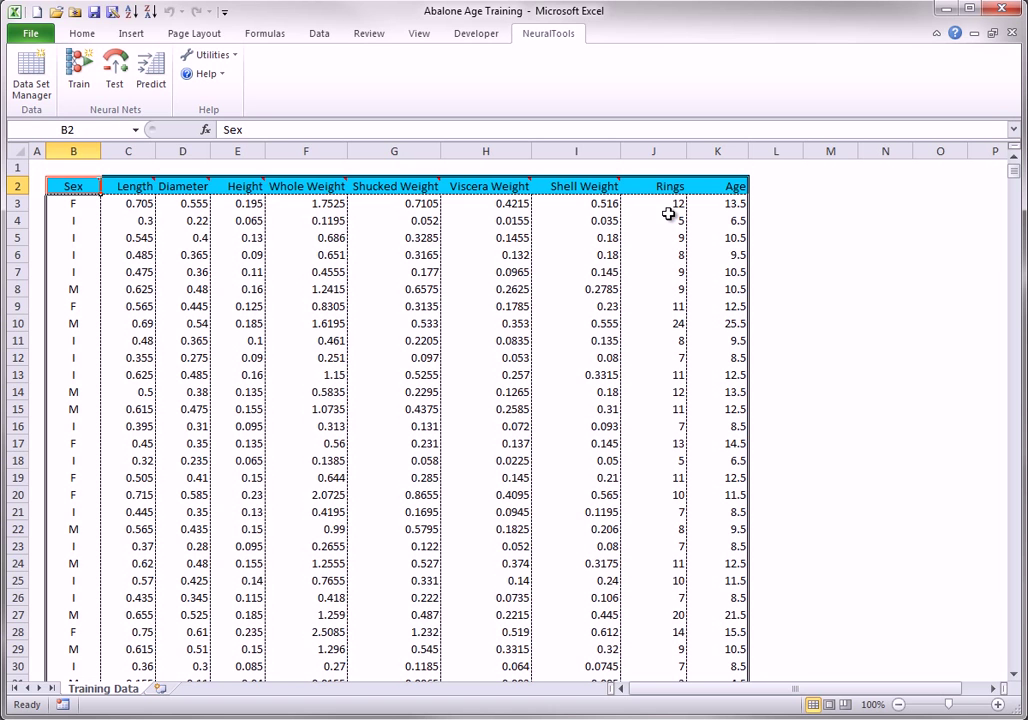
Copy the trained net through the Neural Net Manager to C:\Neural Nets\Abilone Age Predicting.ntf
click(233, 56)
click(252, 94)
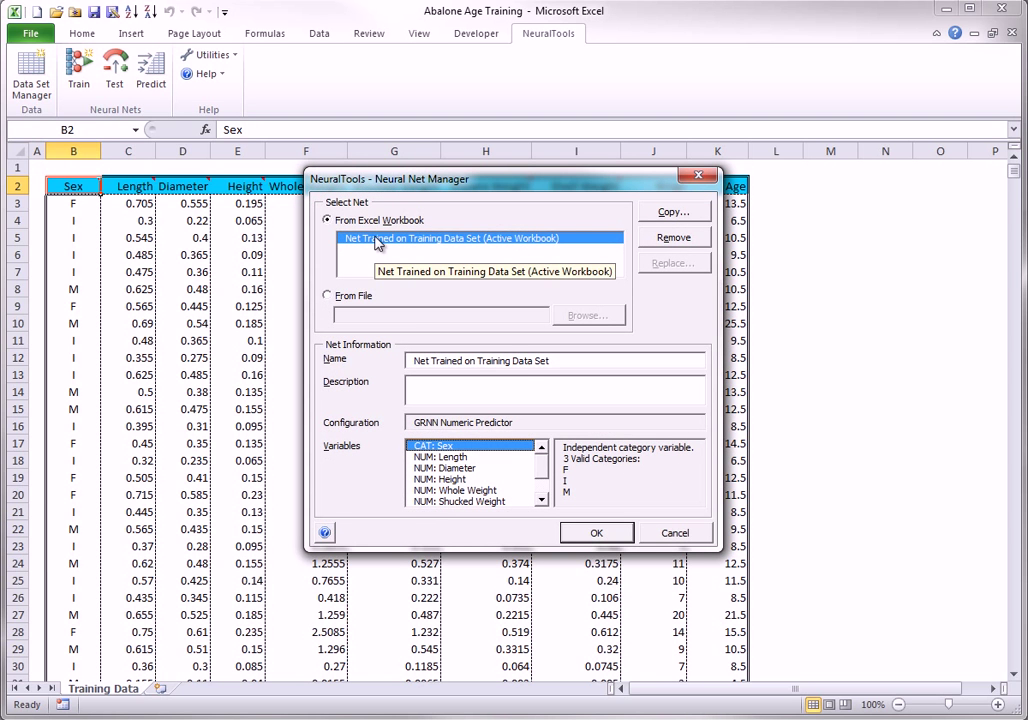
click(660, 216)
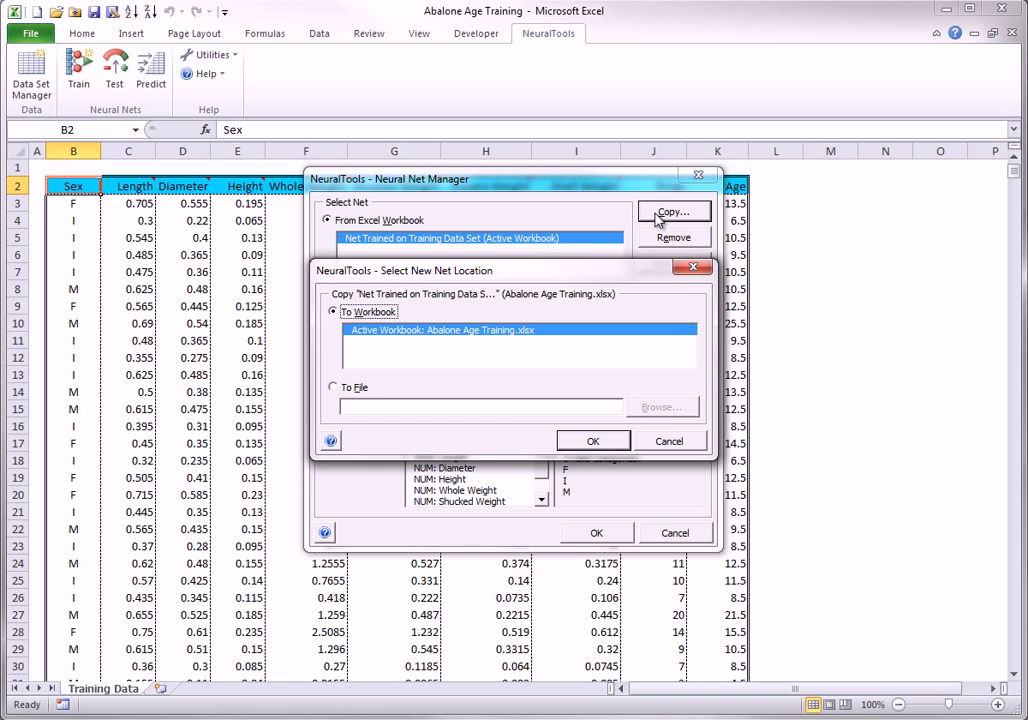
click(340, 387)
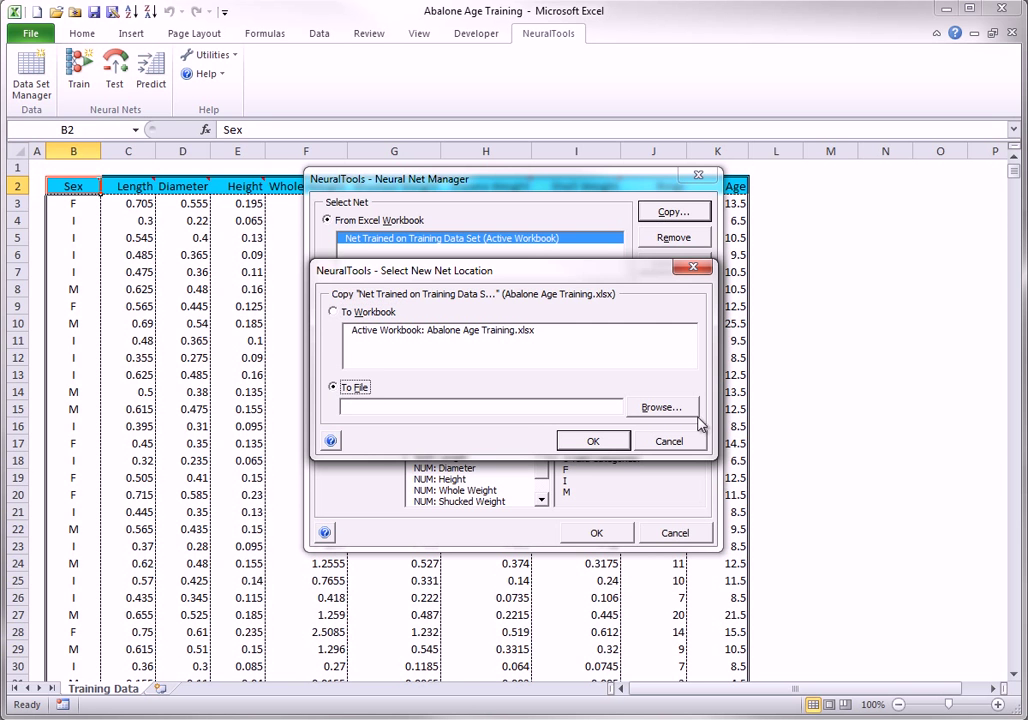
click(655, 408)
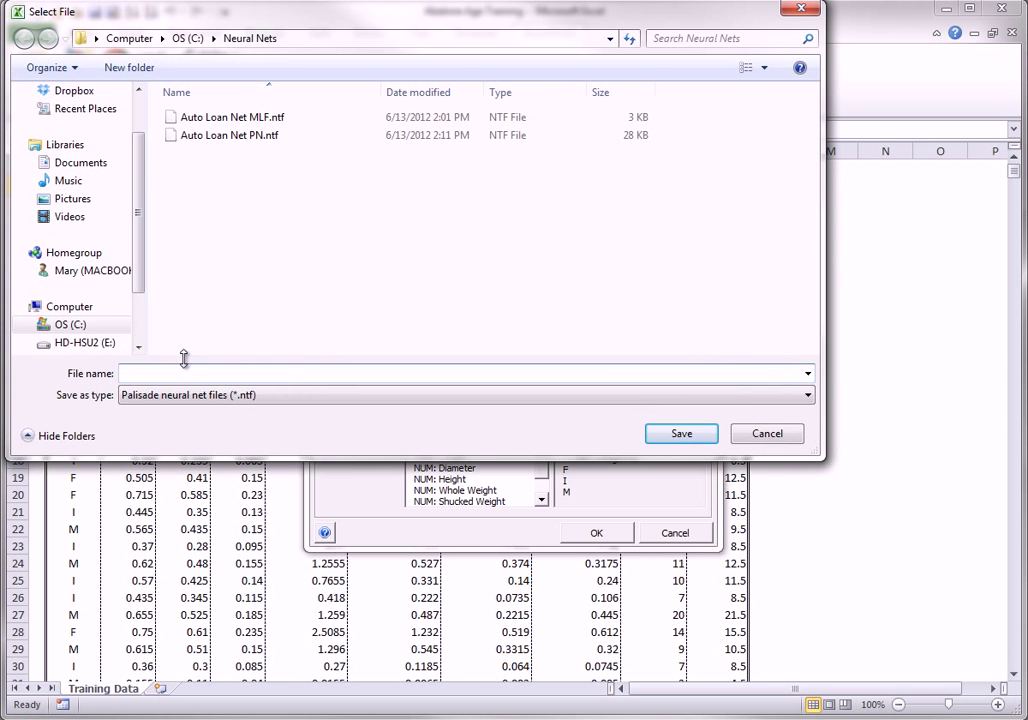
text(Abilone Age Predicting)
click(682, 436)
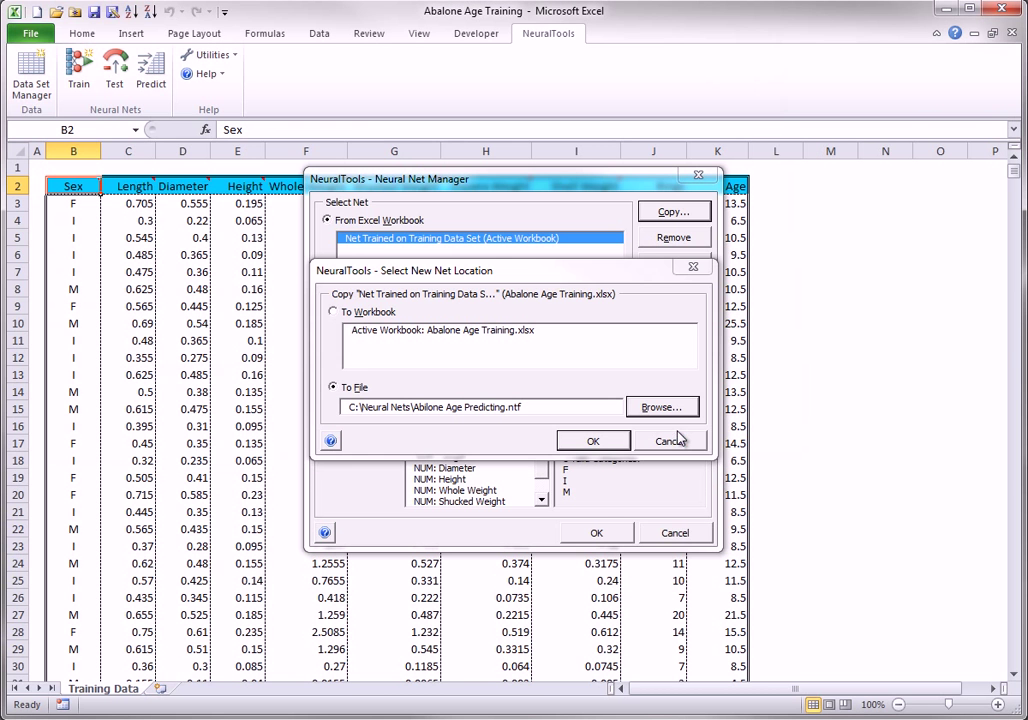
click(596, 443)
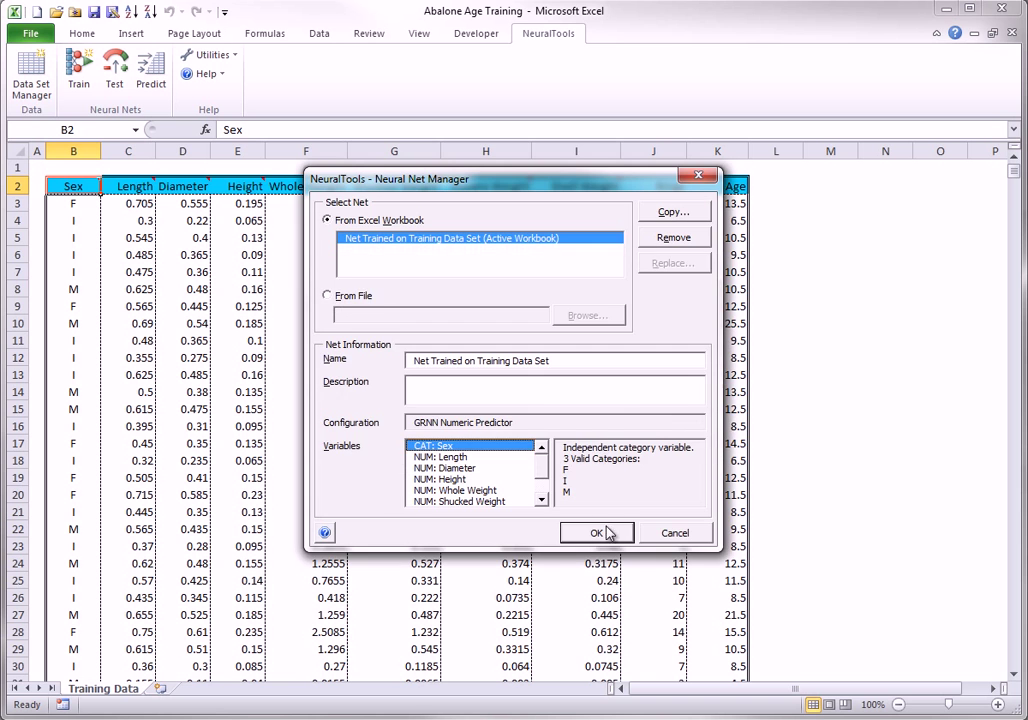
Close the Net Manager and discard the training workbook, then open Abalone Age Testing from Recent
click(594, 535)
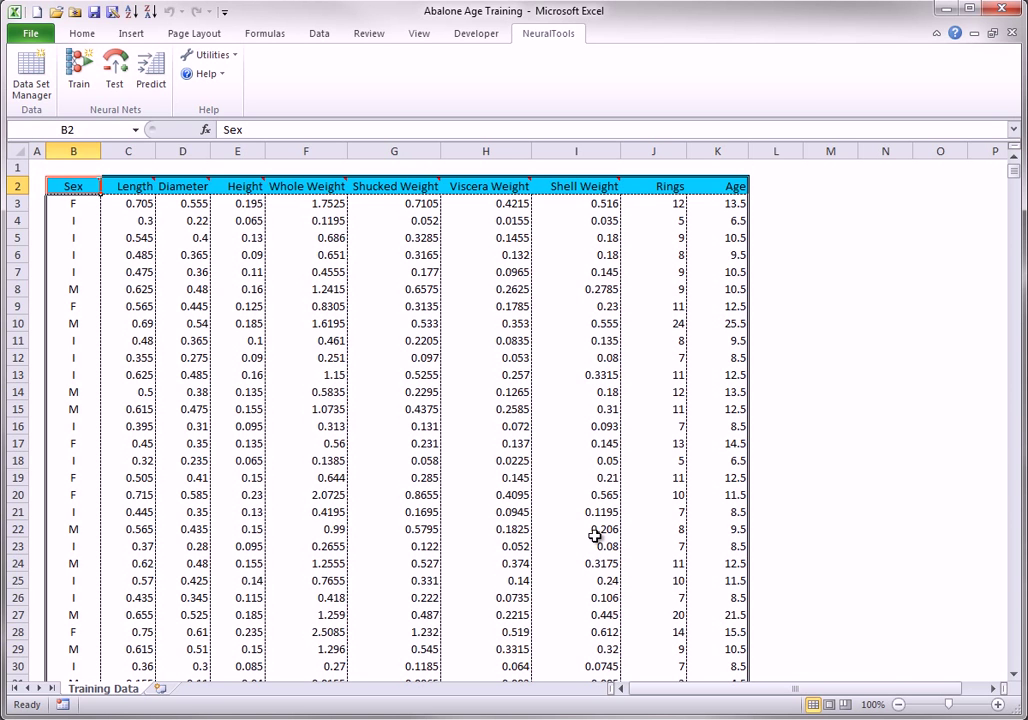
click(1012, 33)
click(286, 367)
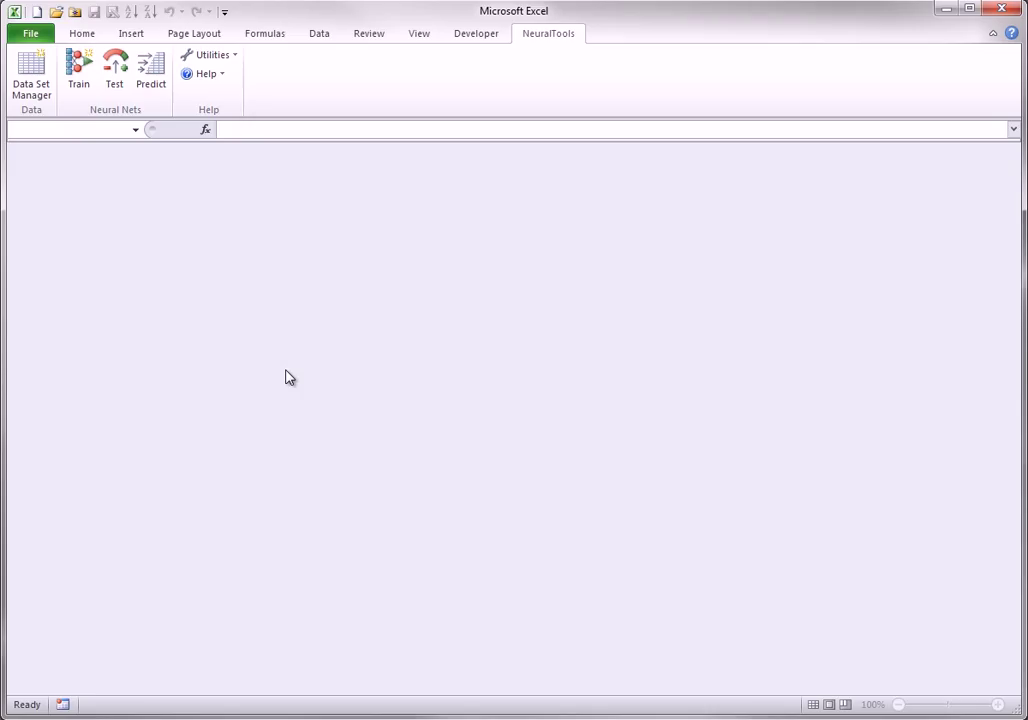
click(76, 13)
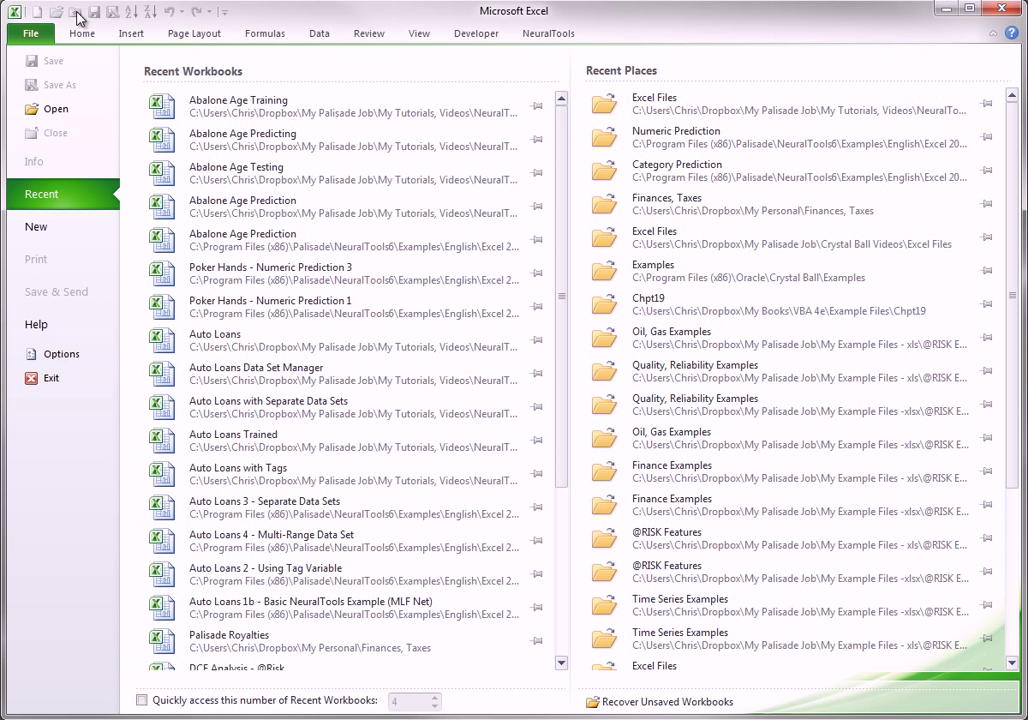
click(228, 167)
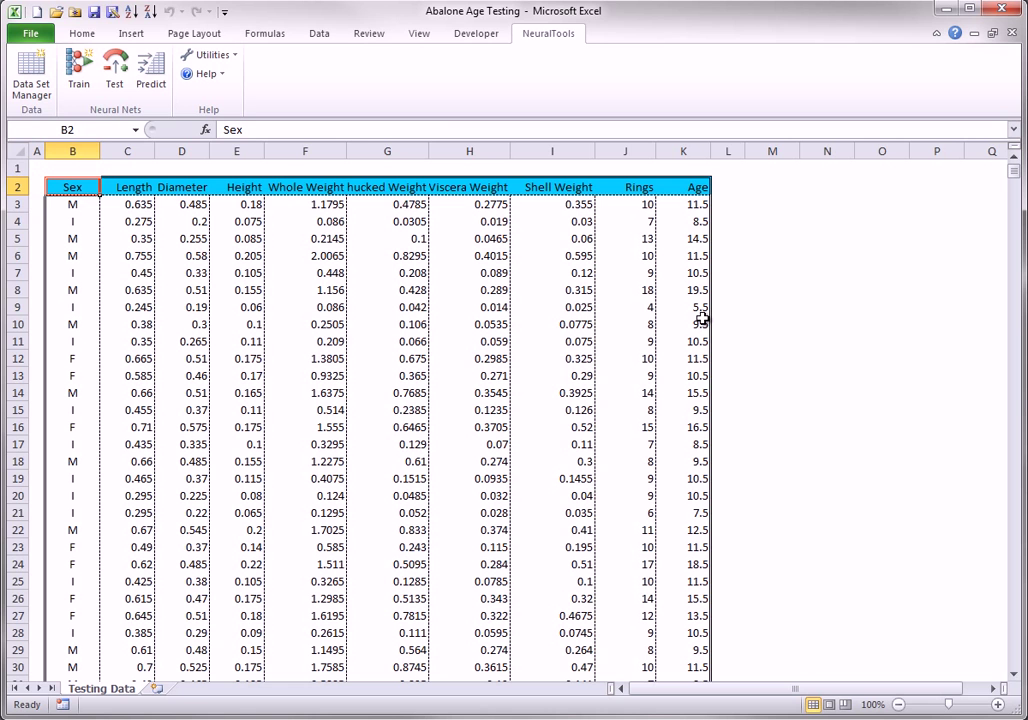
Test the Abilone Age Predicting.ntf net on the testing data and generate the Testing Summary report
click(115, 68)
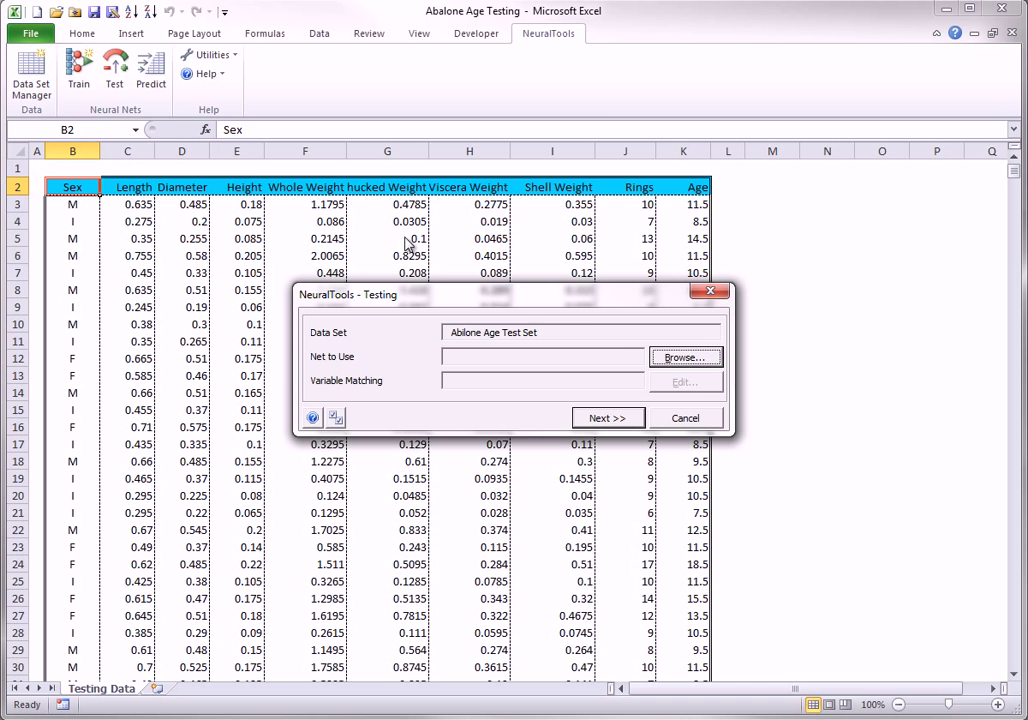
click(685, 364)
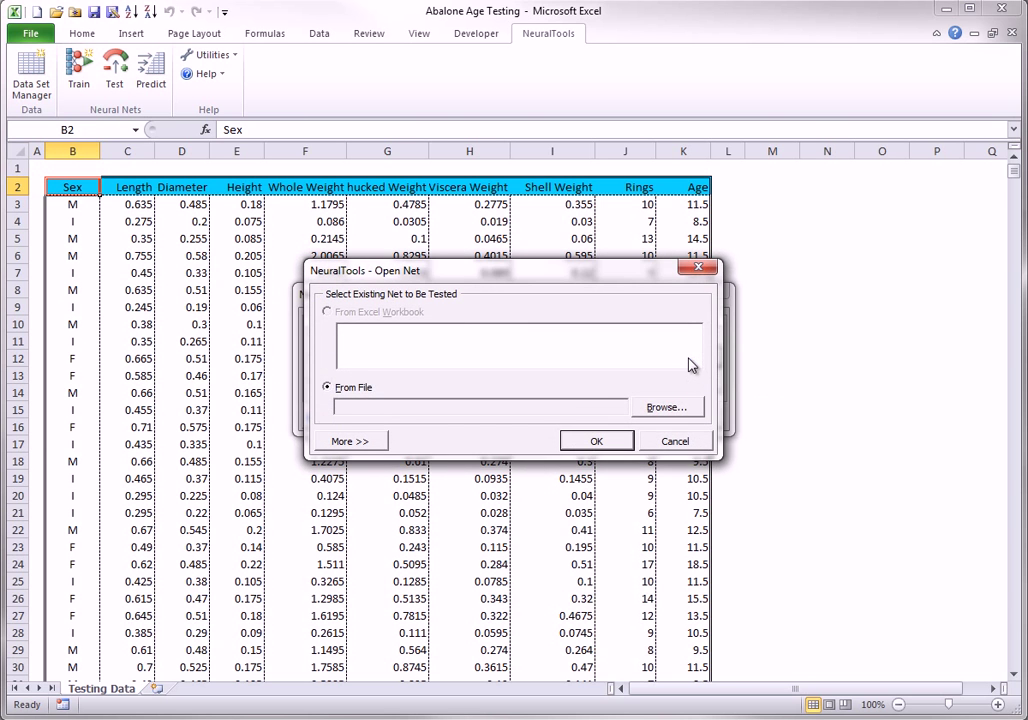
click(645, 406)
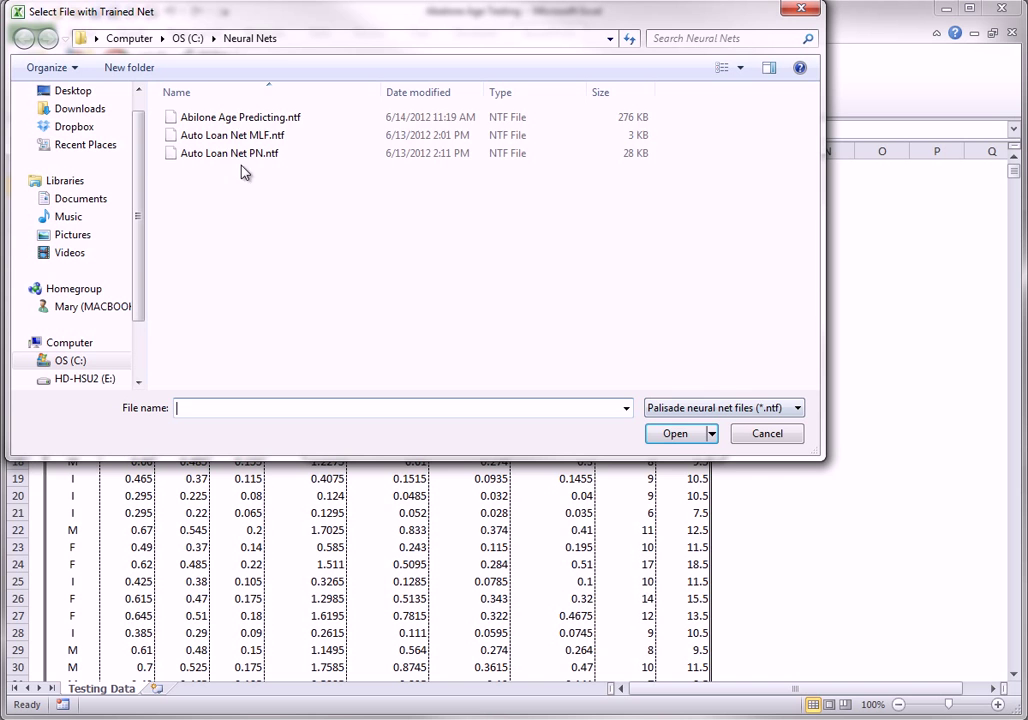
click(226, 118)
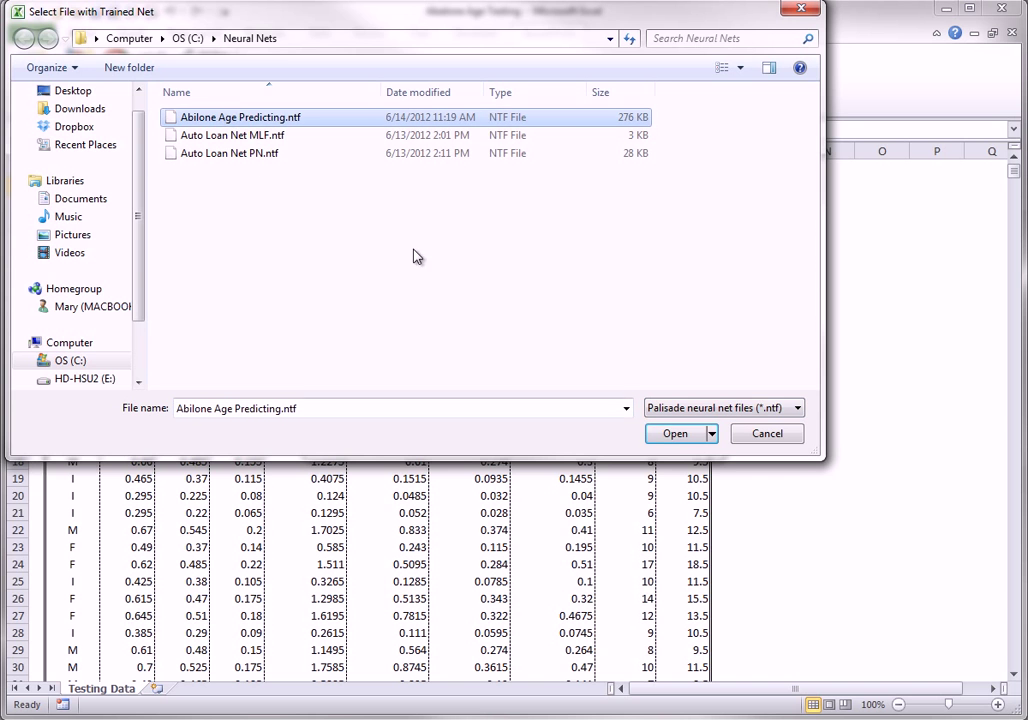
click(675, 432)
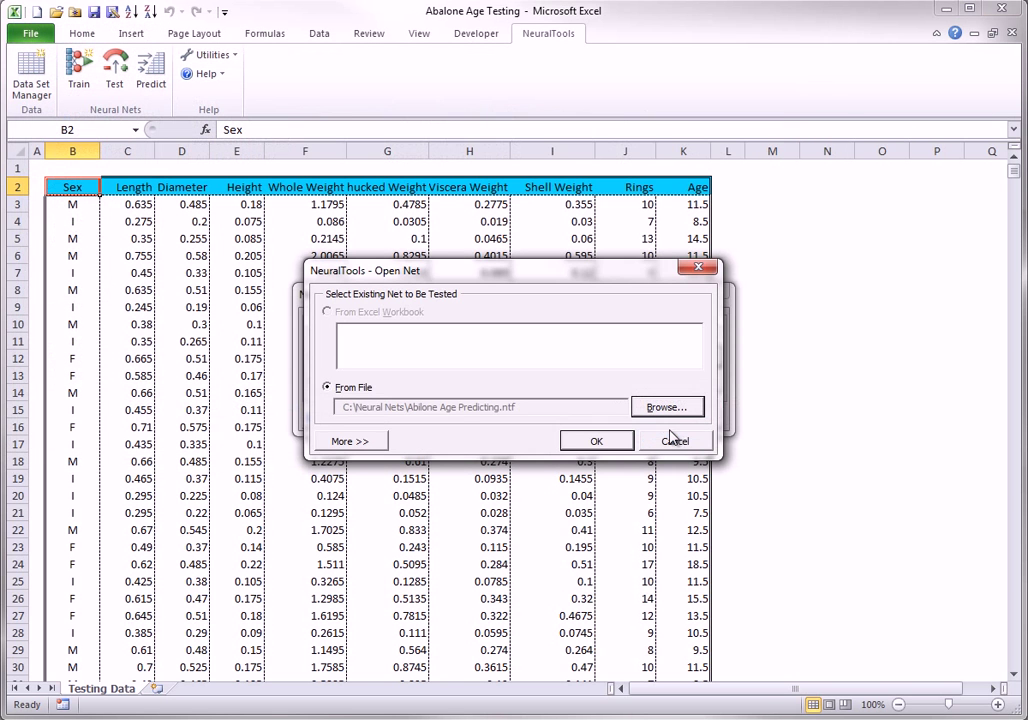
click(608, 441)
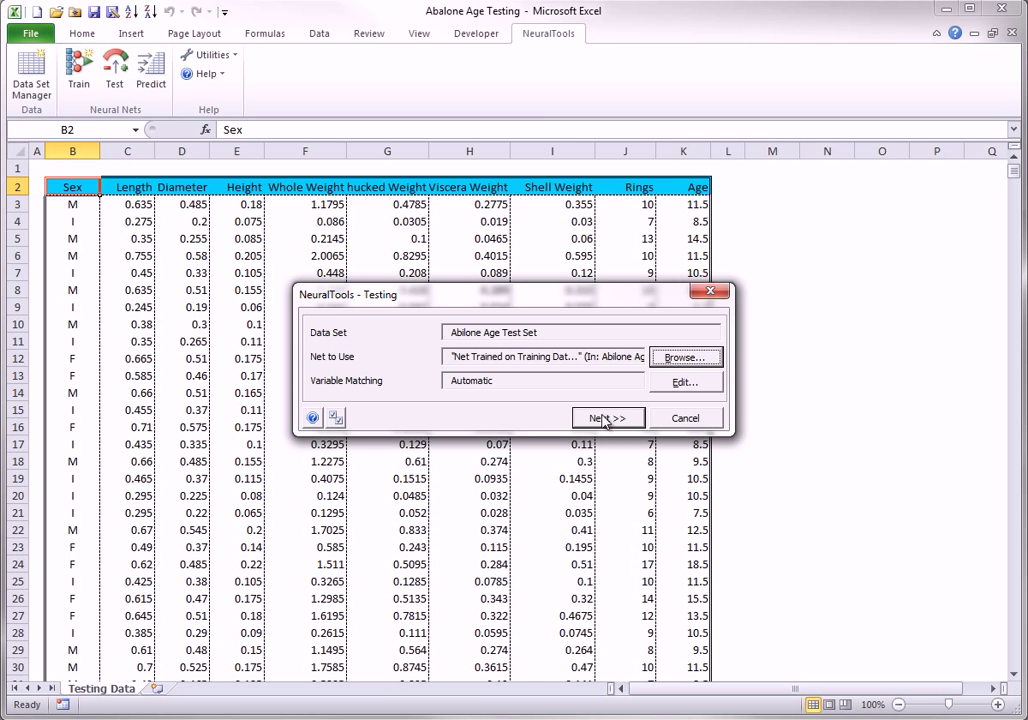
click(605, 419)
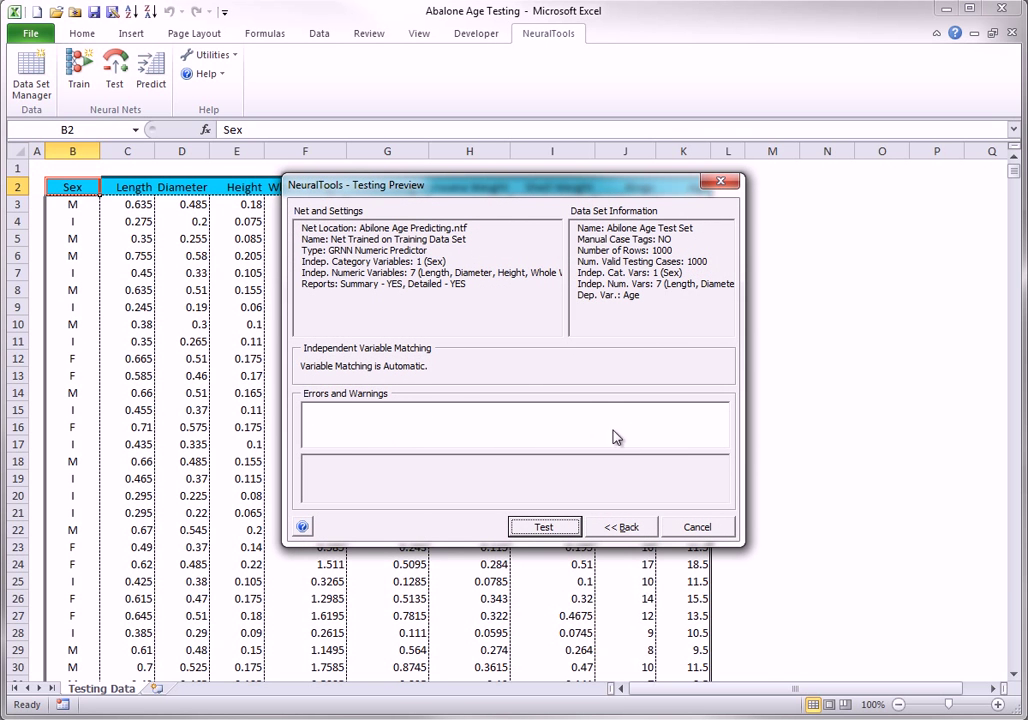
click(543, 526)
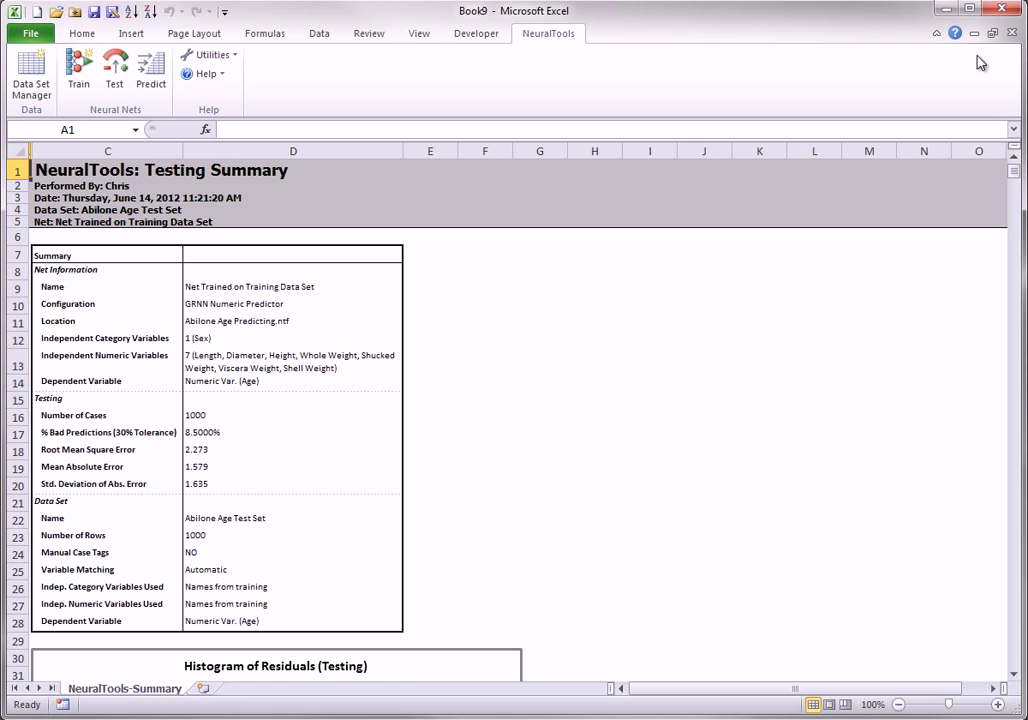
Close the Book9 report and the Abalone Age Testing workbook, discarding changes to both
click(1008, 33)
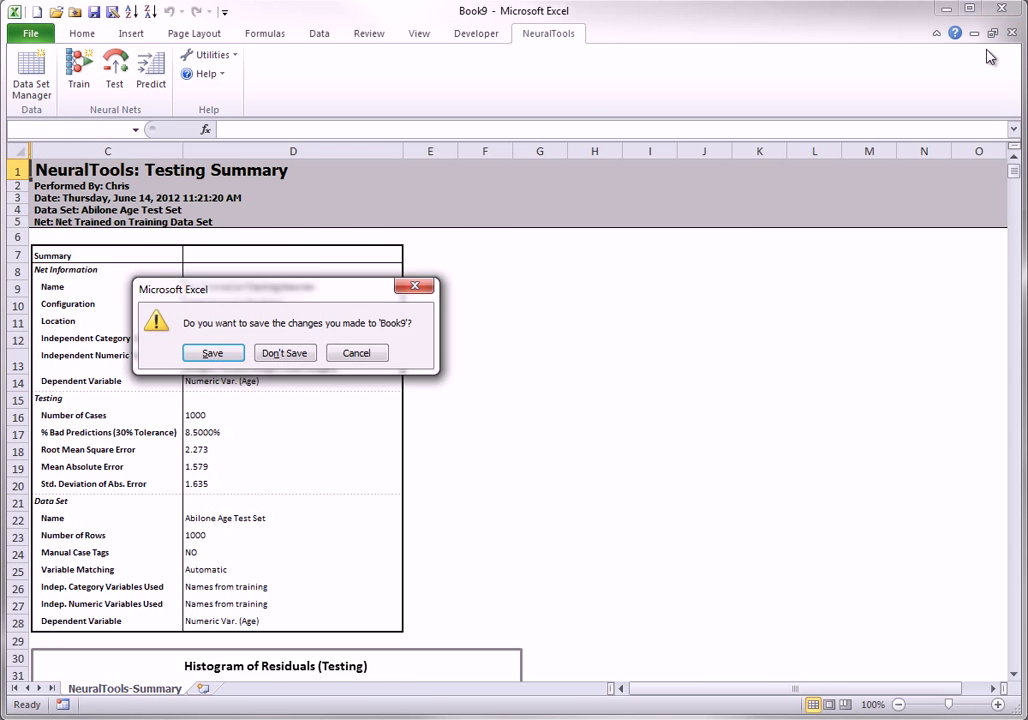
click(302, 354)
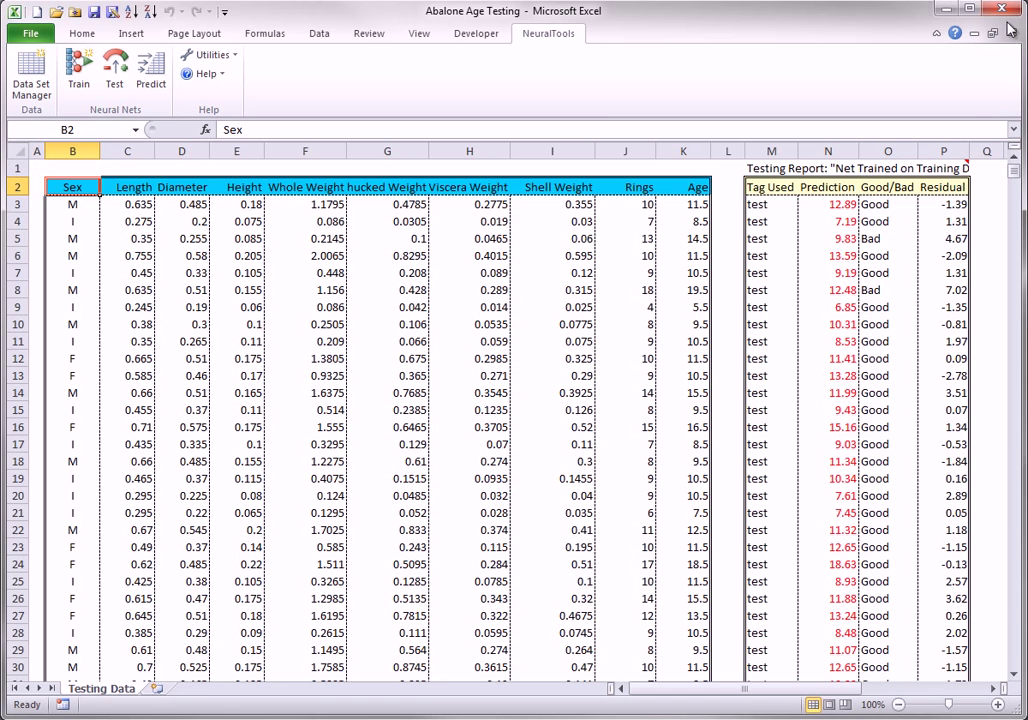
key(ctrl+w)
click(286, 357)
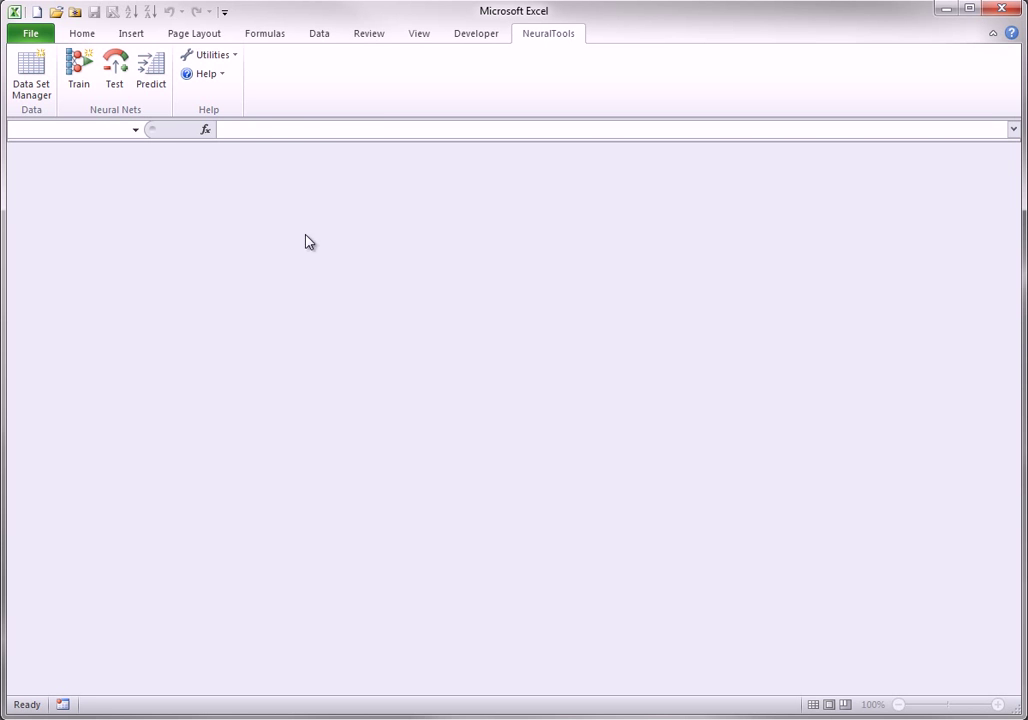
Open the Abalone Age Predicting workbook from the Recent workbooks list
click(73, 14)
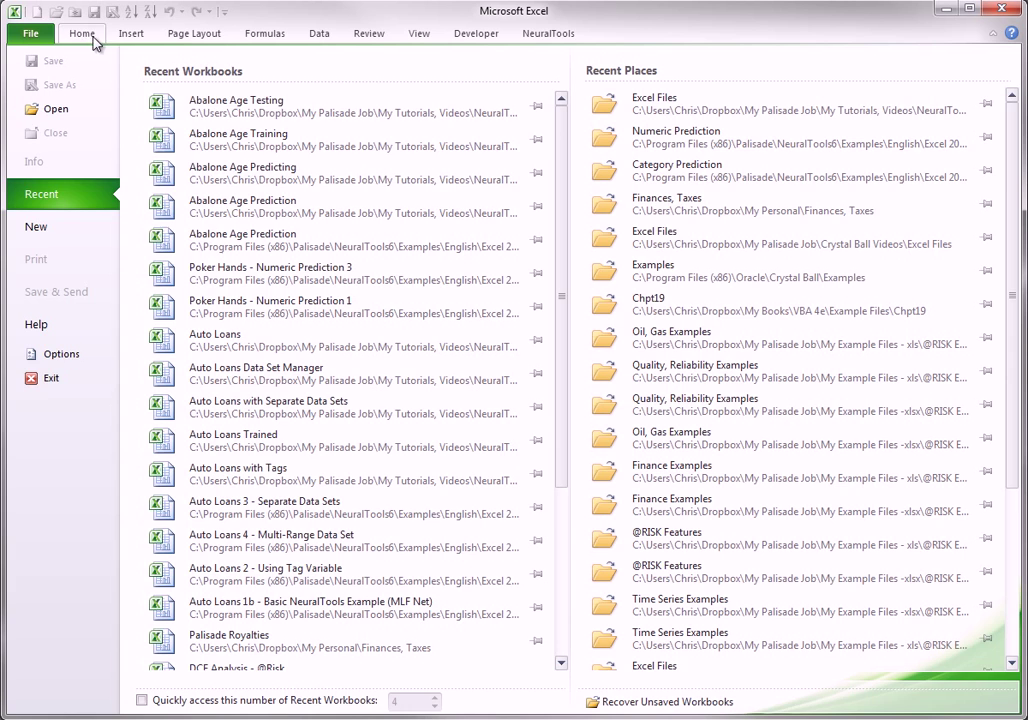
click(161, 172)
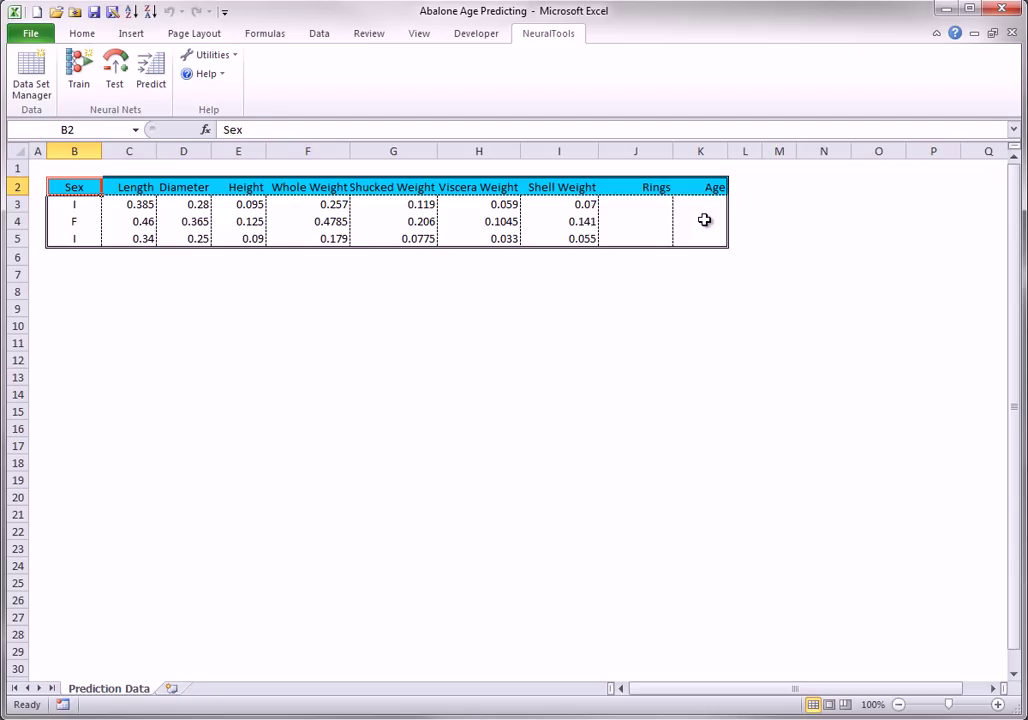
Set up a prediction with the Abilone Age Predicting.ntf net, placing predicted values directly in the data set
click(153, 70)
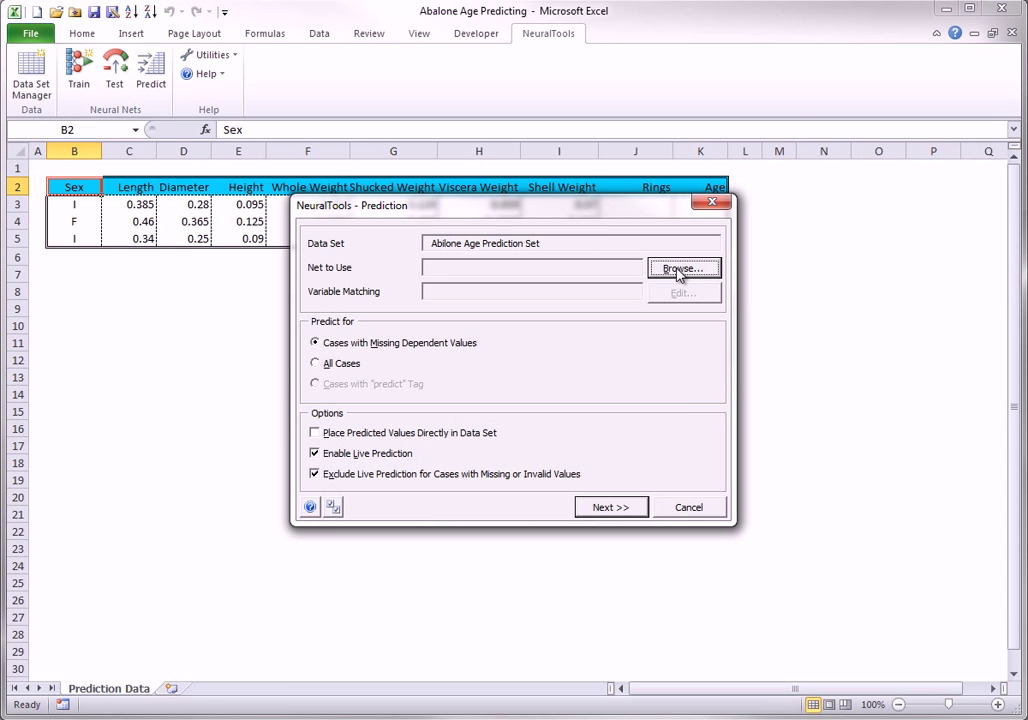
click(679, 269)
click(652, 412)
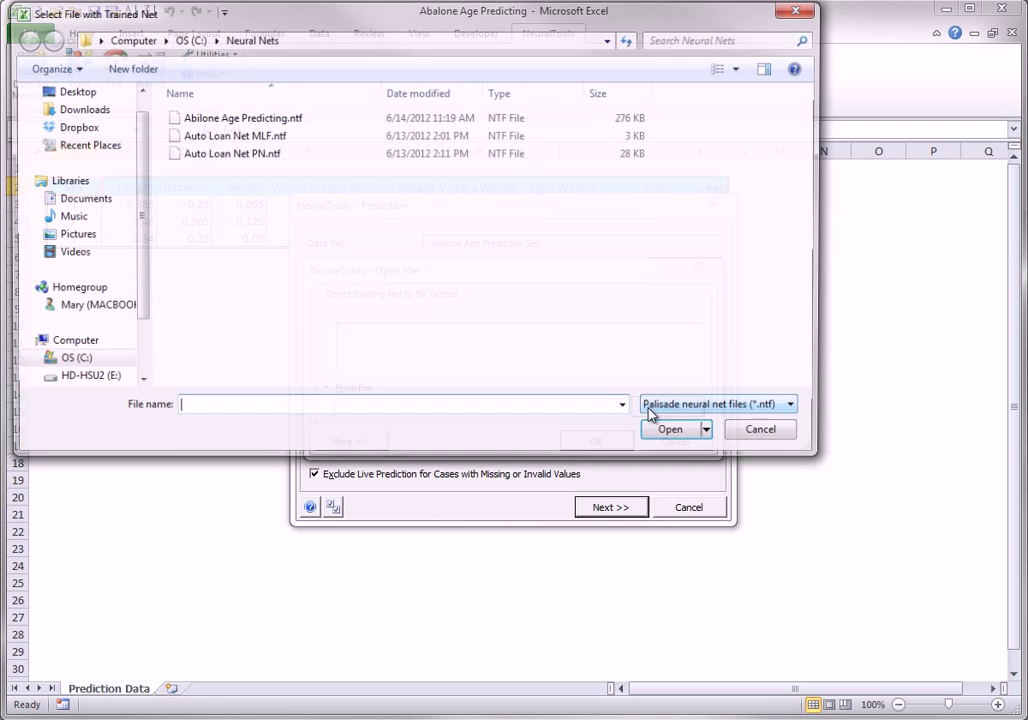
click(212, 117)
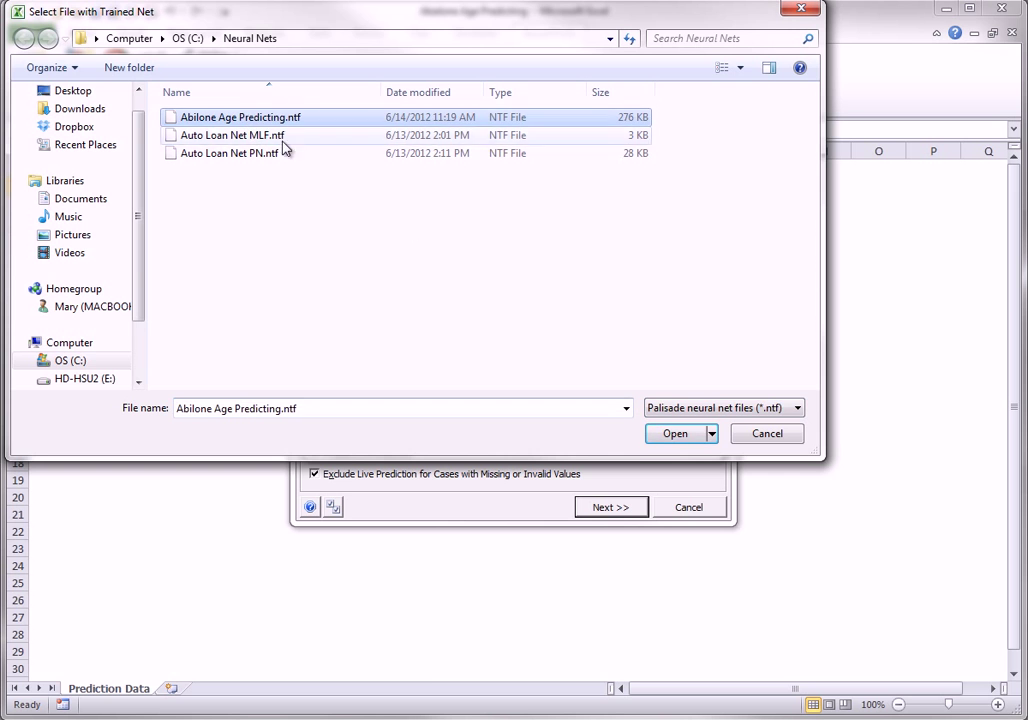
click(690, 437)
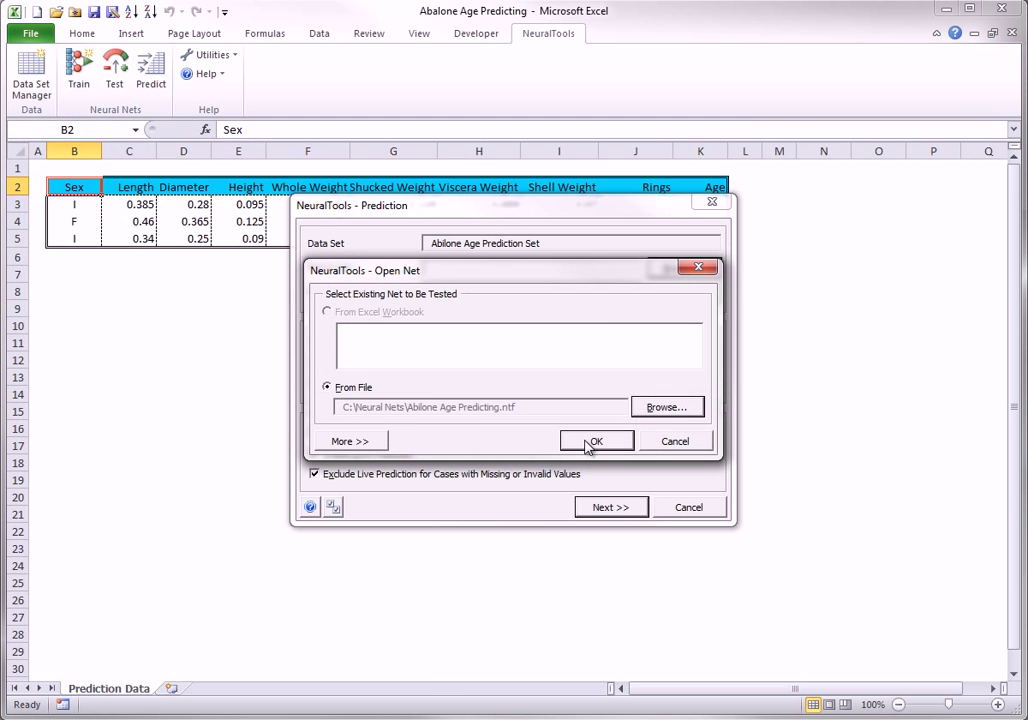
click(592, 441)
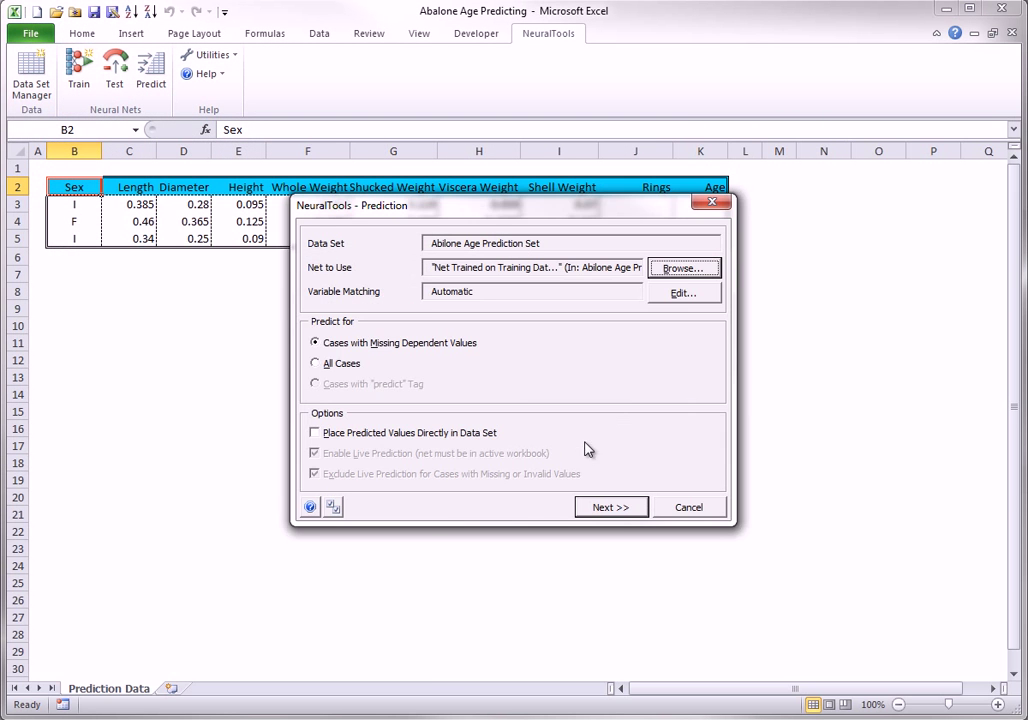
click(315, 433)
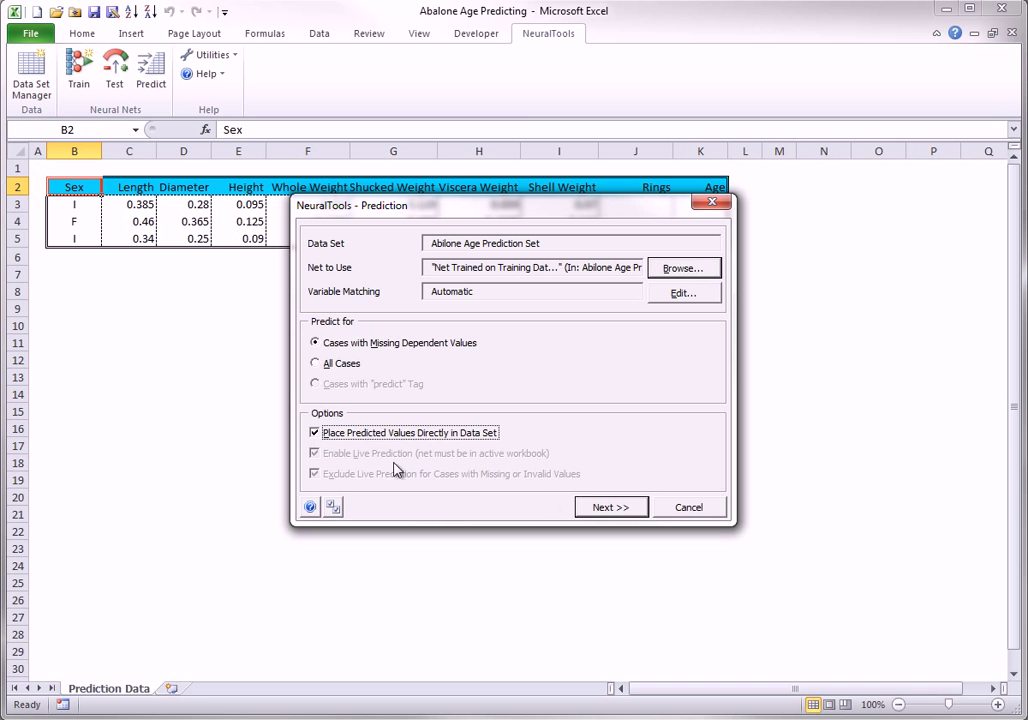
click(605, 508)
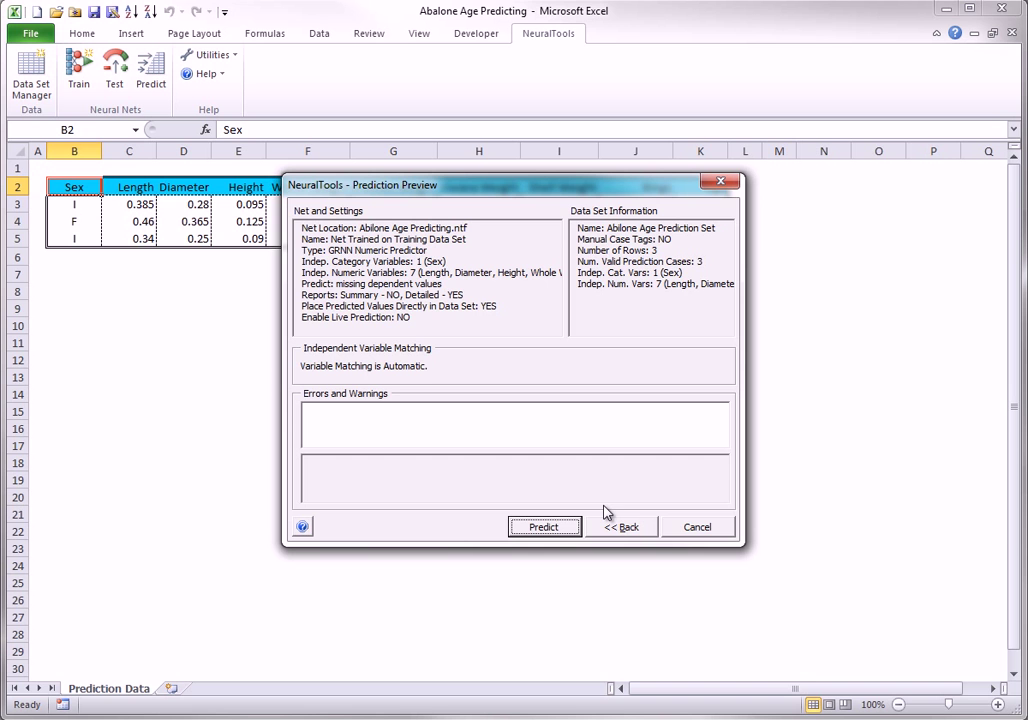
click(550, 528)
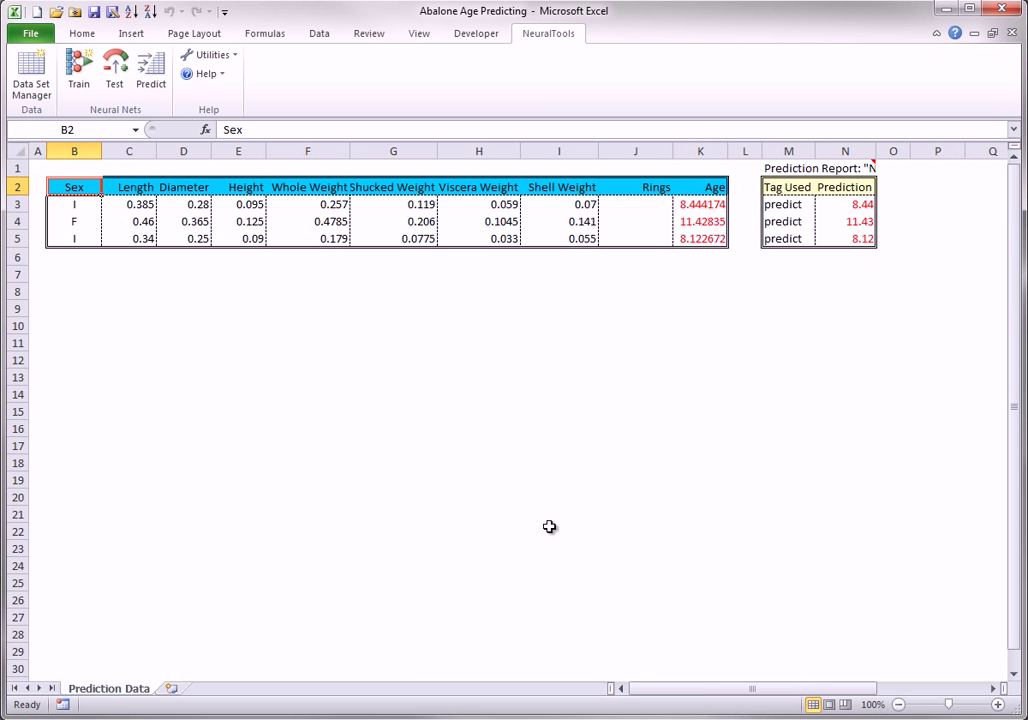